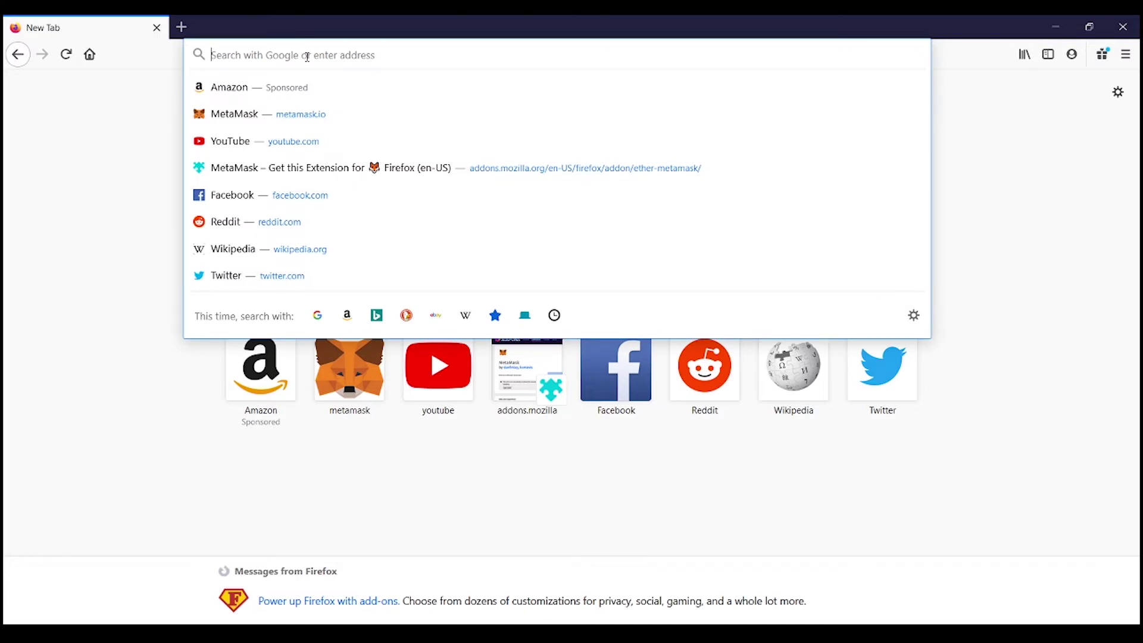
- Go to metamask.io and accept the notice about encrypted DNS lookups
text(mdt)
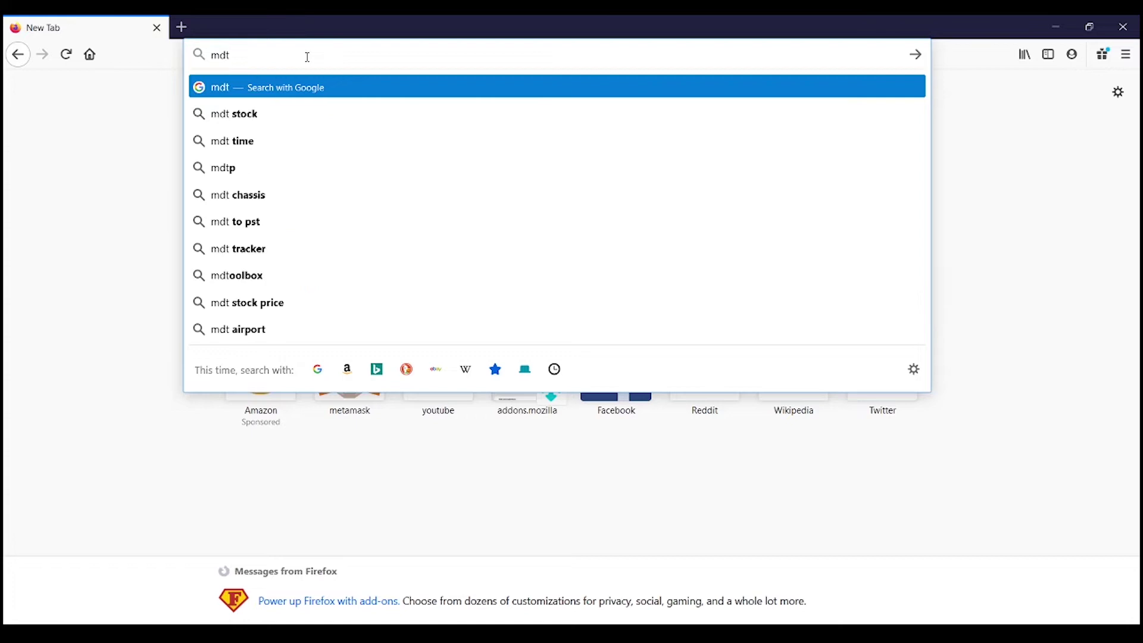
key(BackSpace)
key(BackSpace)
text(etamask.io/)
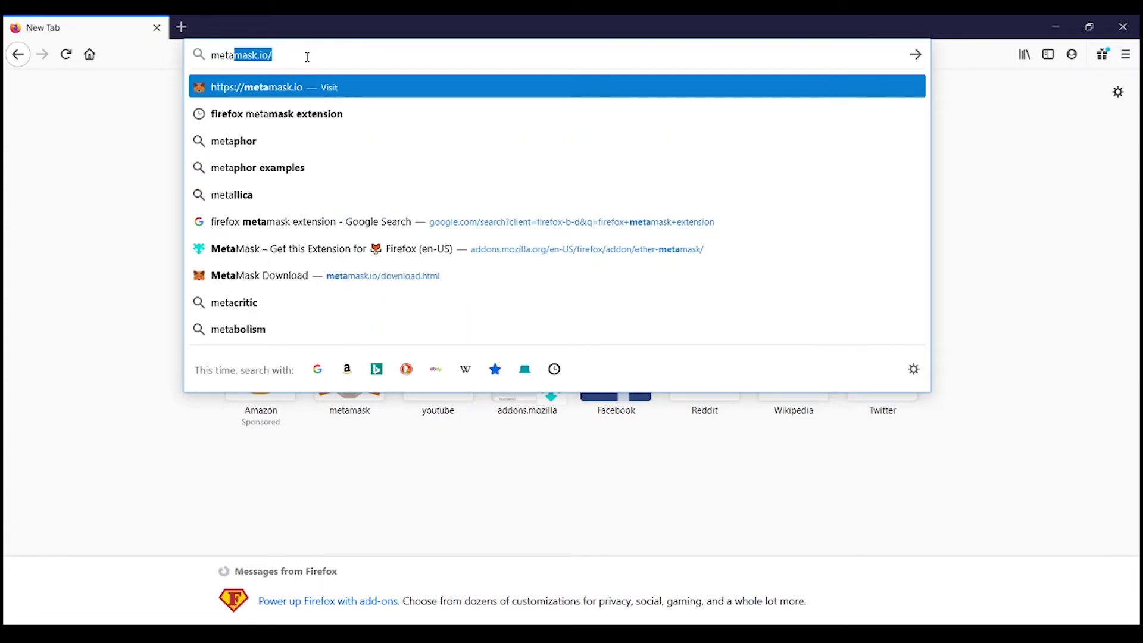
key(Return)
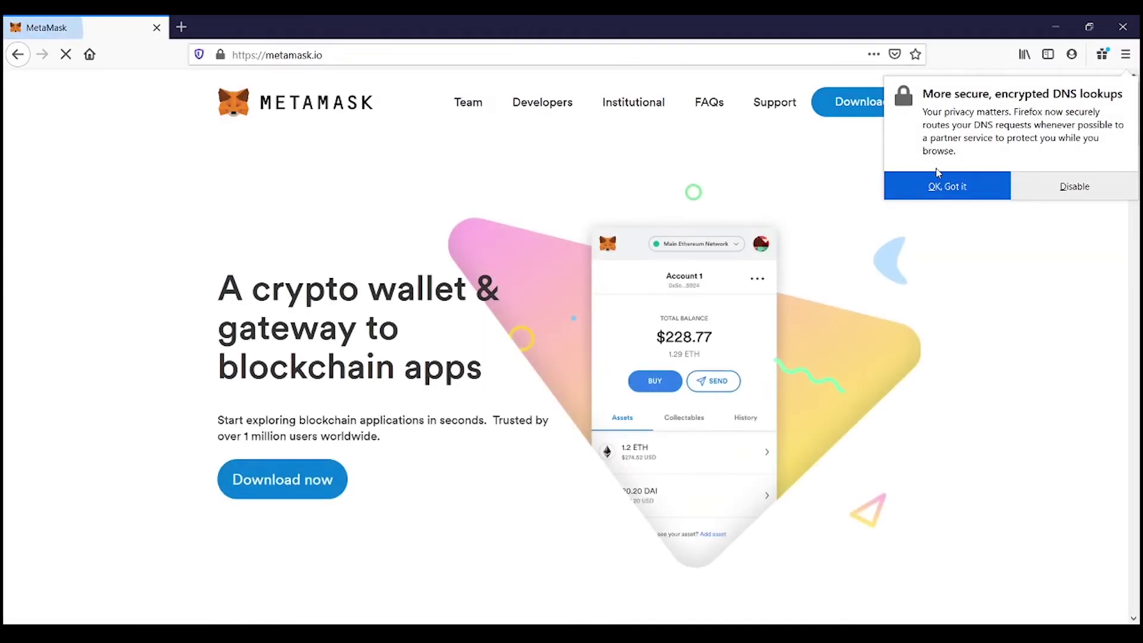
click(941, 183)
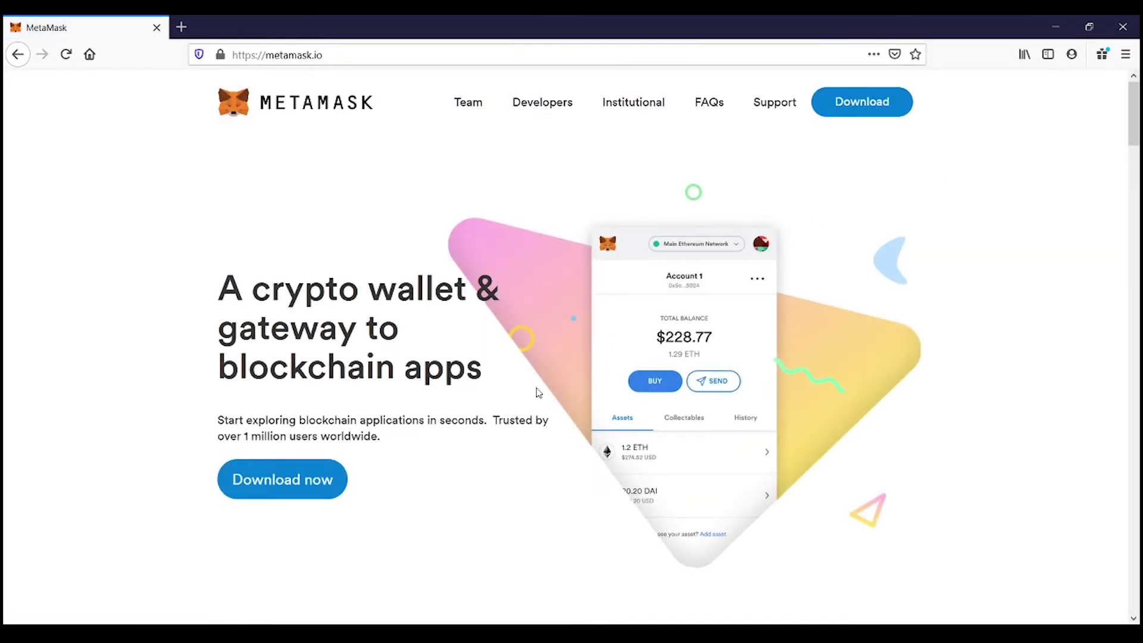
- Open the Firefox add-on listing from MetaMask's download page and install the extension with its requested permissions
click(270, 488)
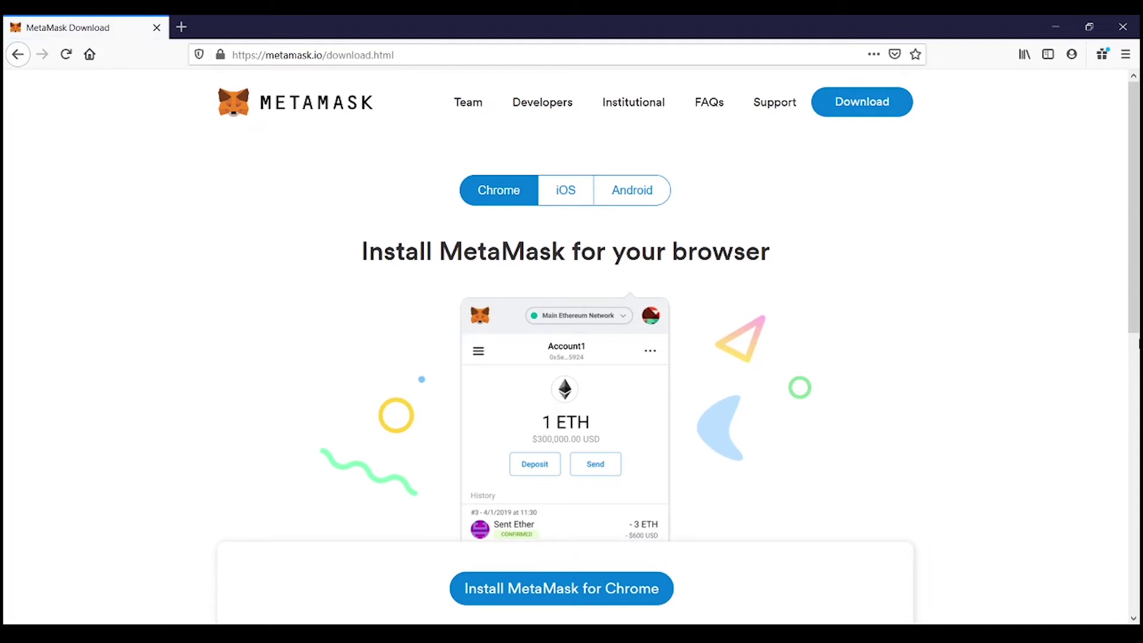
scroll(1137, 344, down, 5)
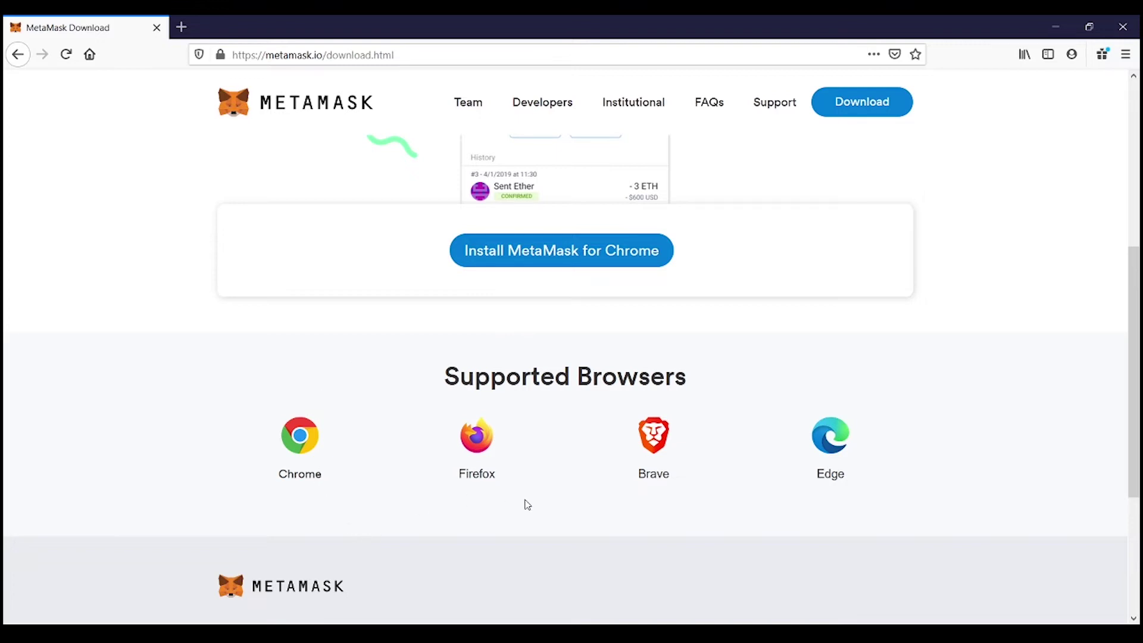
click(481, 451)
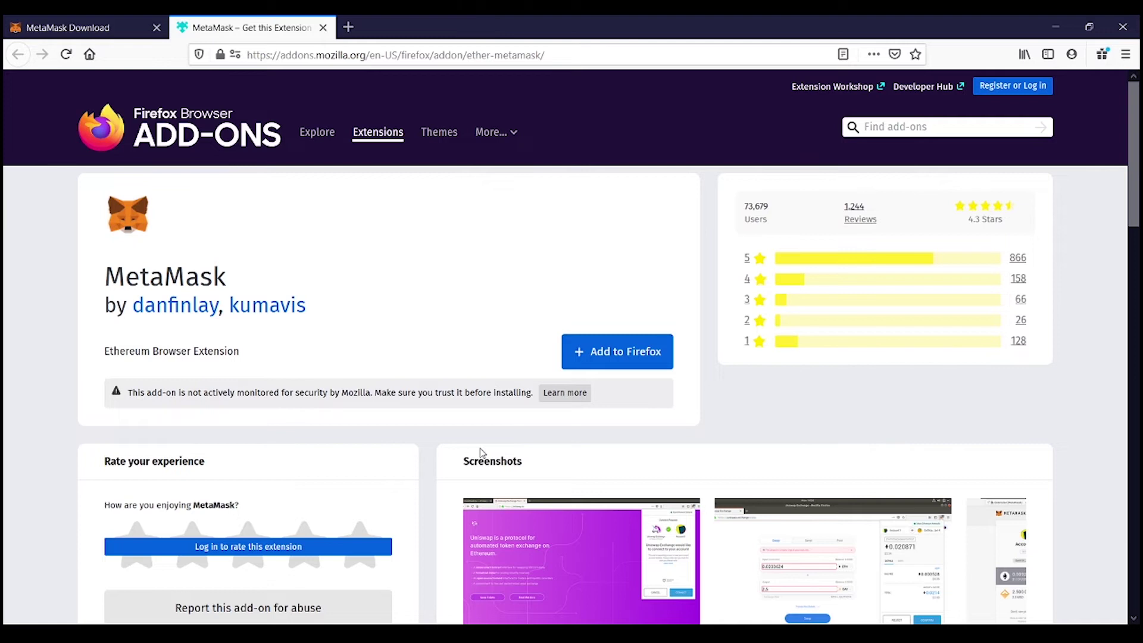
click(619, 352)
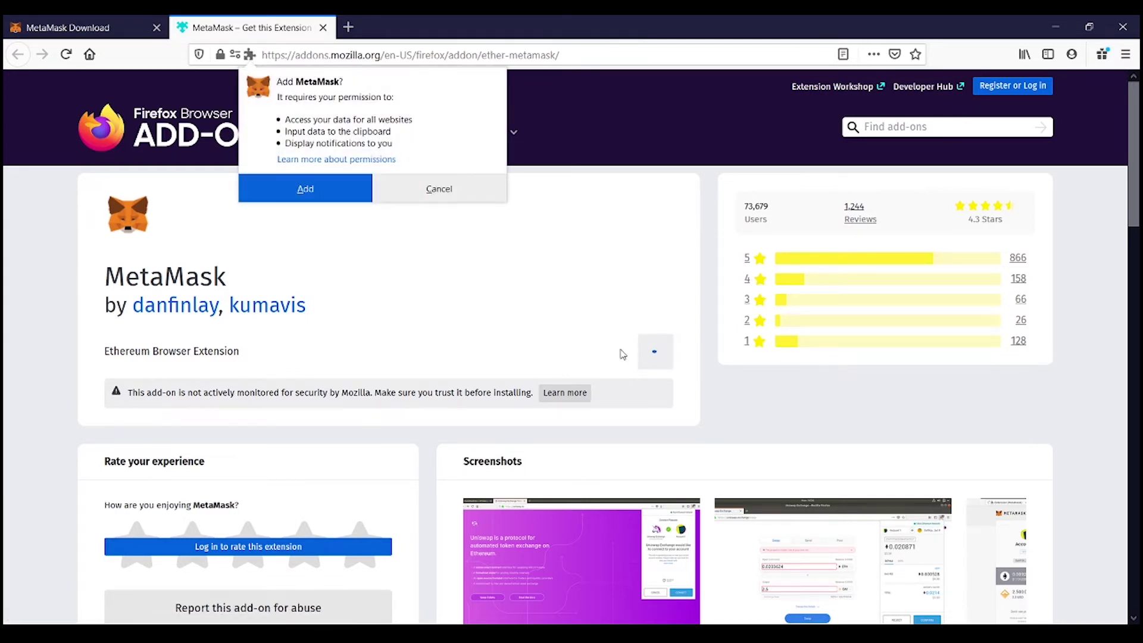
click(304, 189)
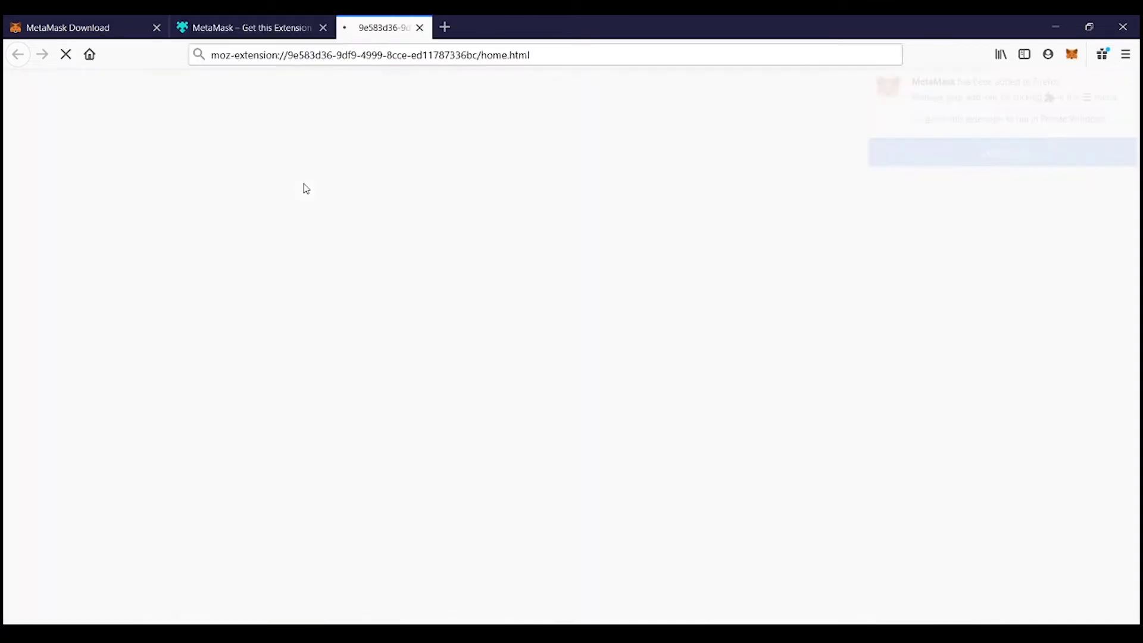
click(1003, 161)
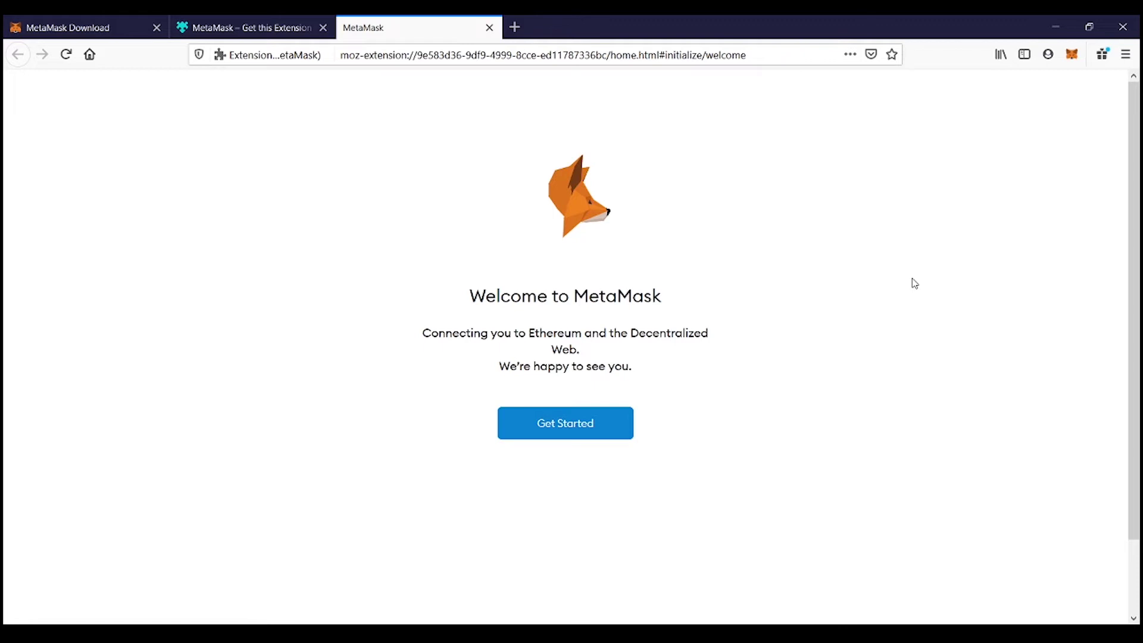
- Start setting up a new MetaMask wallet and agree to the anonymous usage data collection
click(594, 433)
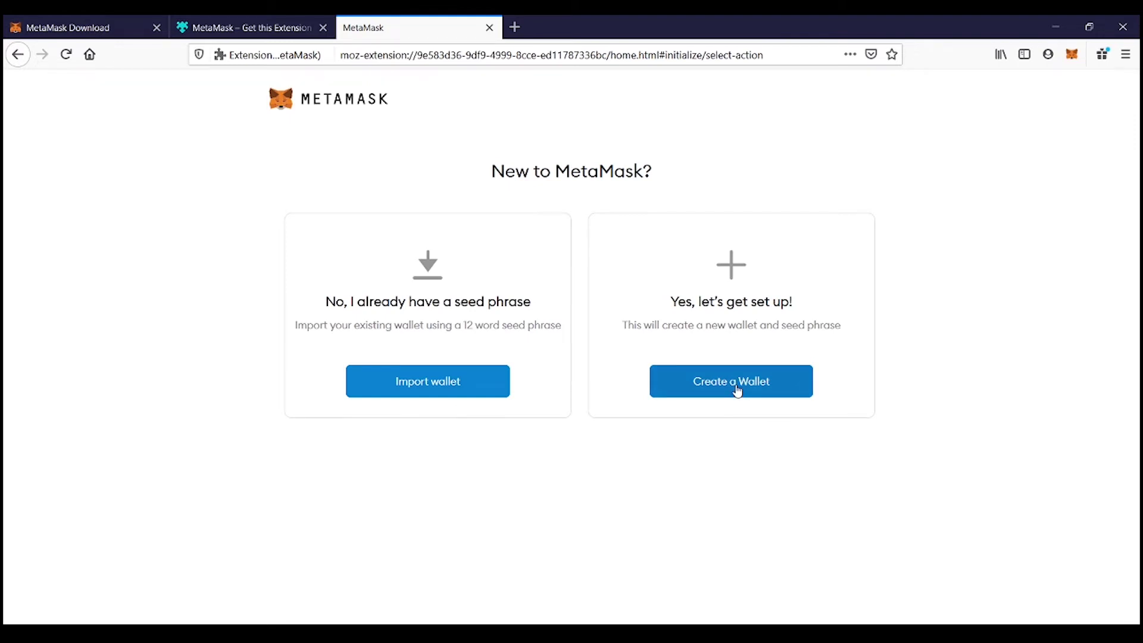
click(738, 391)
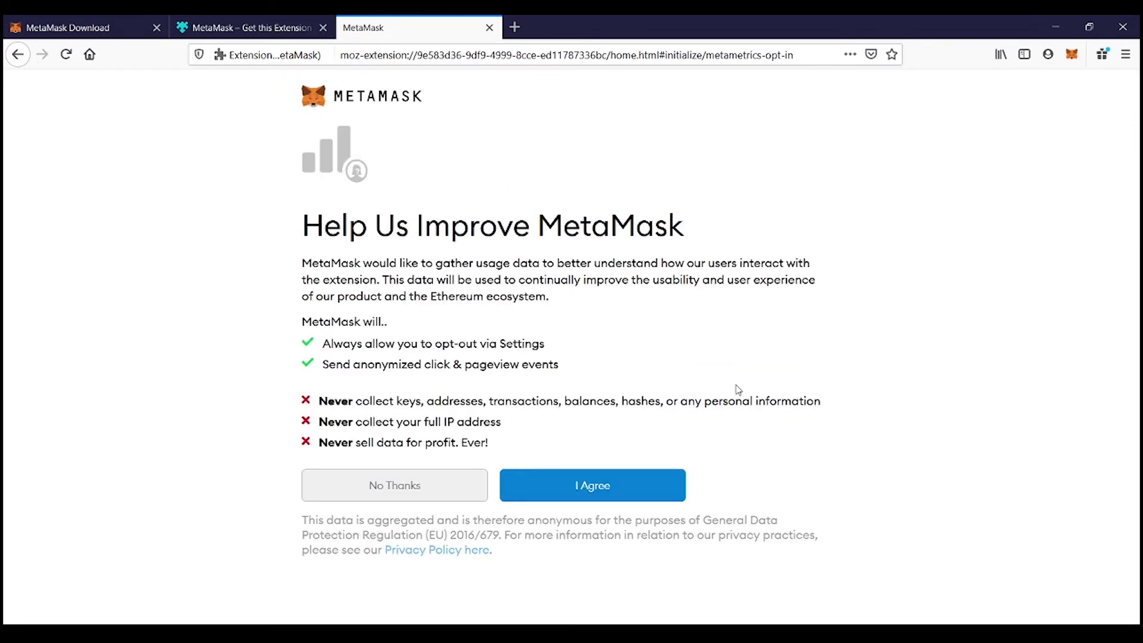
click(605, 494)
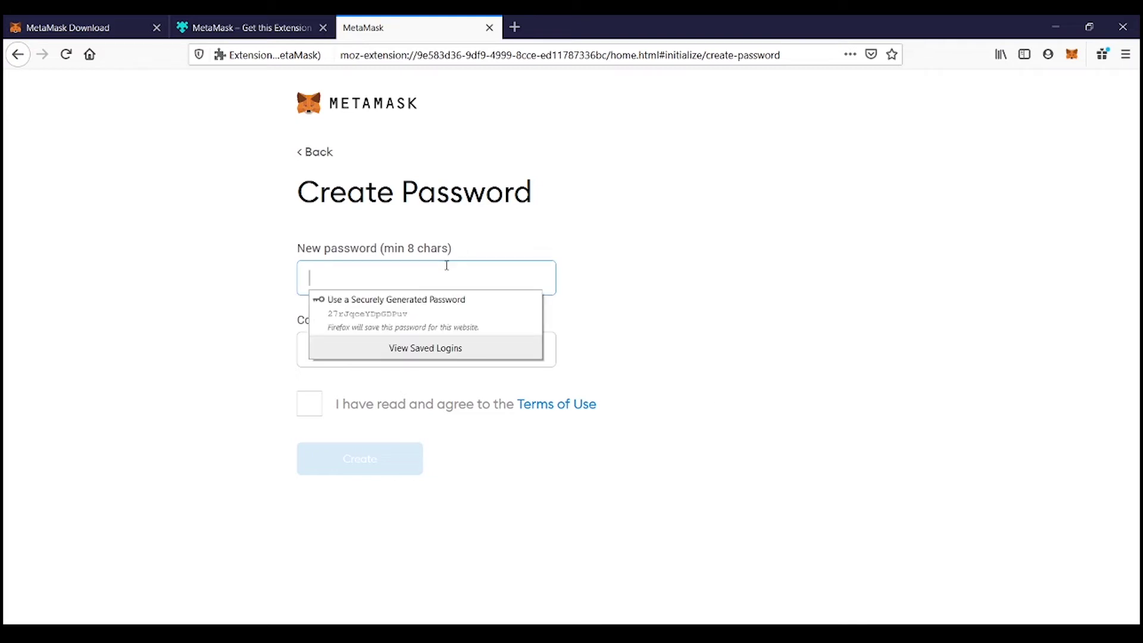
- Enter and confirm the new wallet password, accept the Terms of Use, and create the wallet
text(*********)
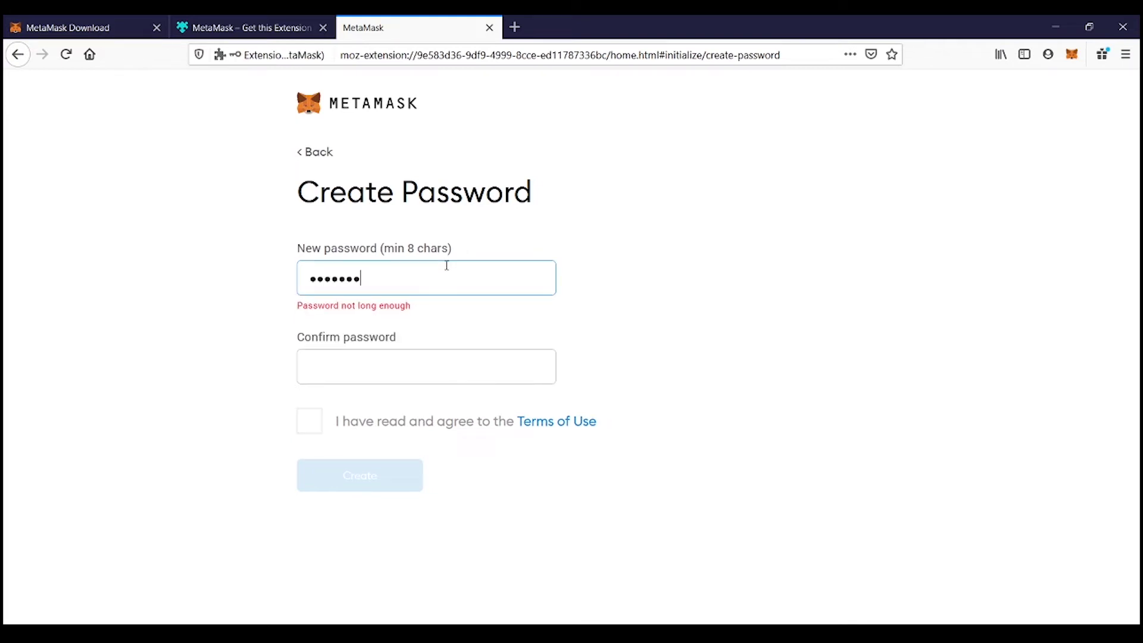
click(363, 357)
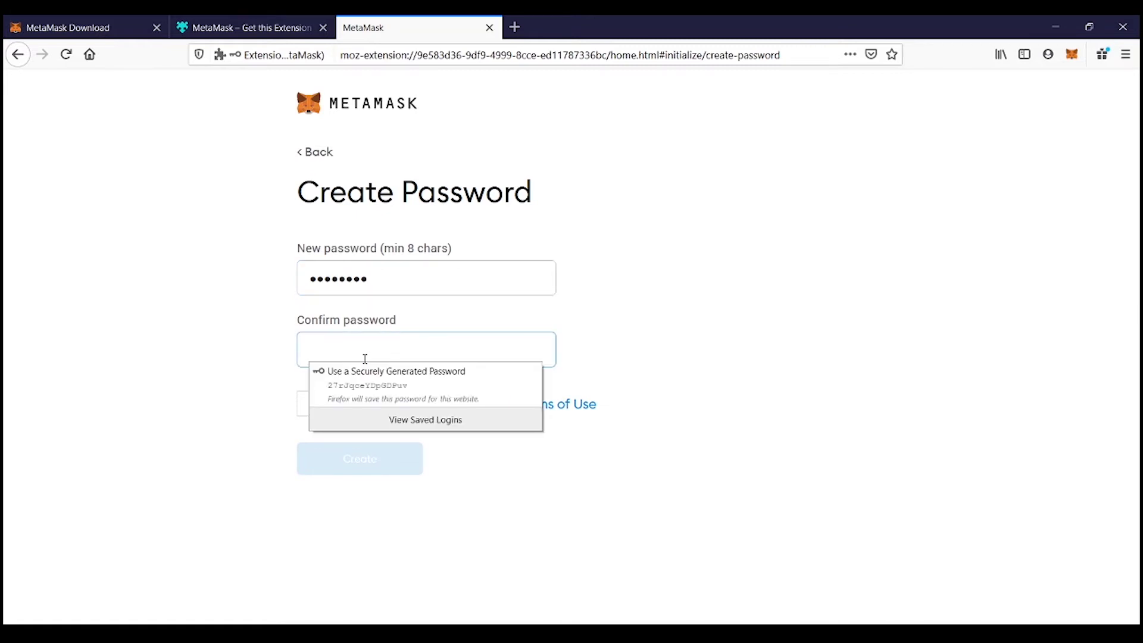
text(*********)
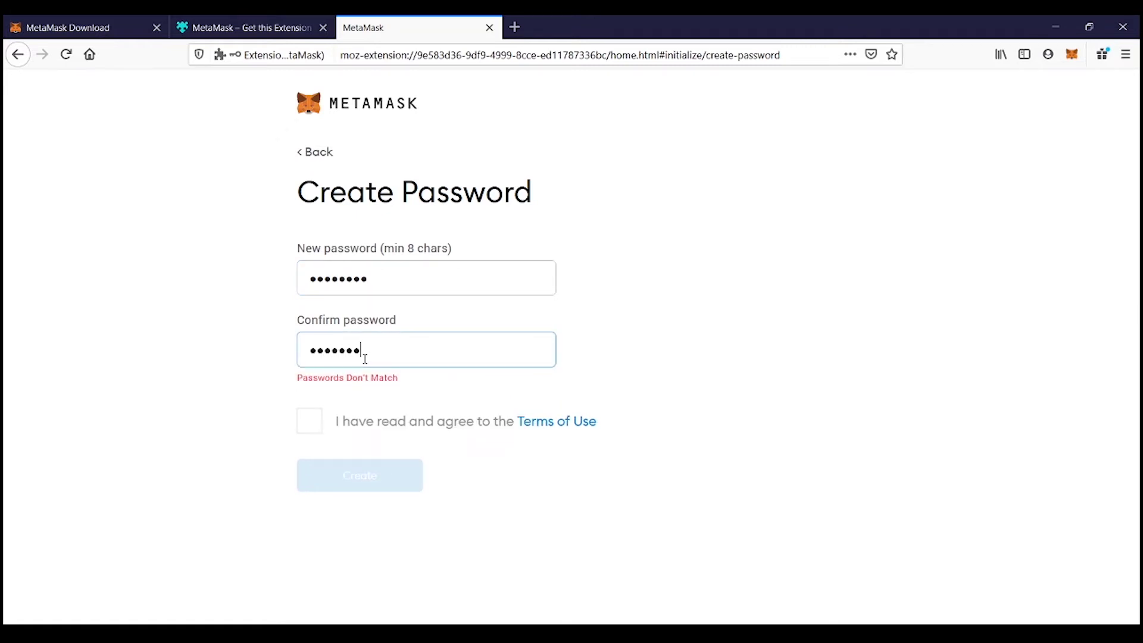
click(309, 404)
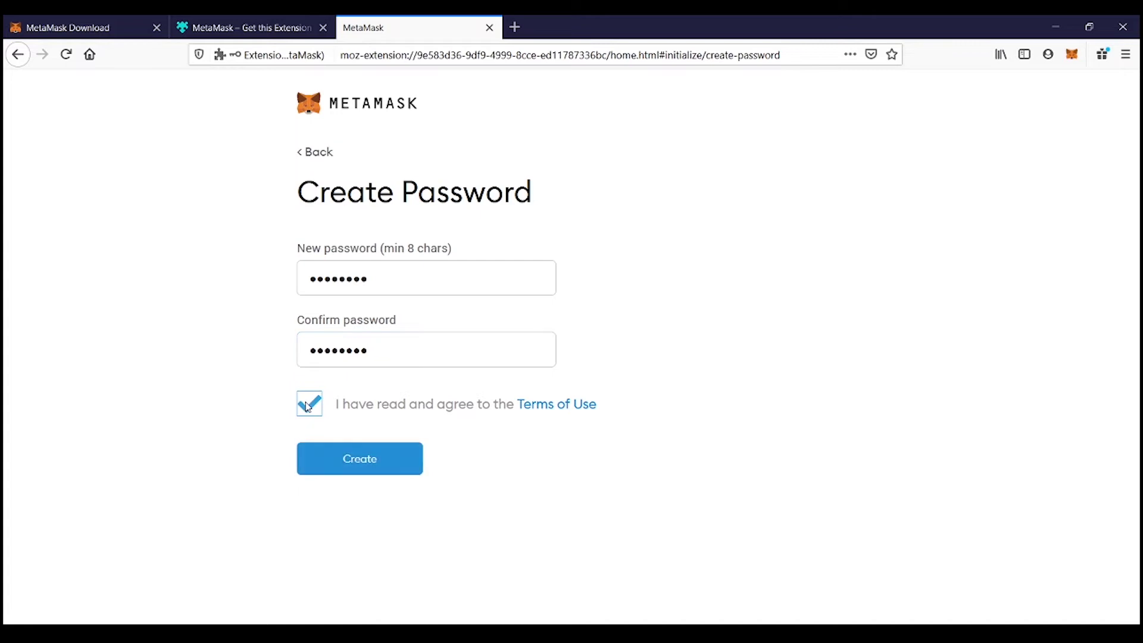
click(369, 468)
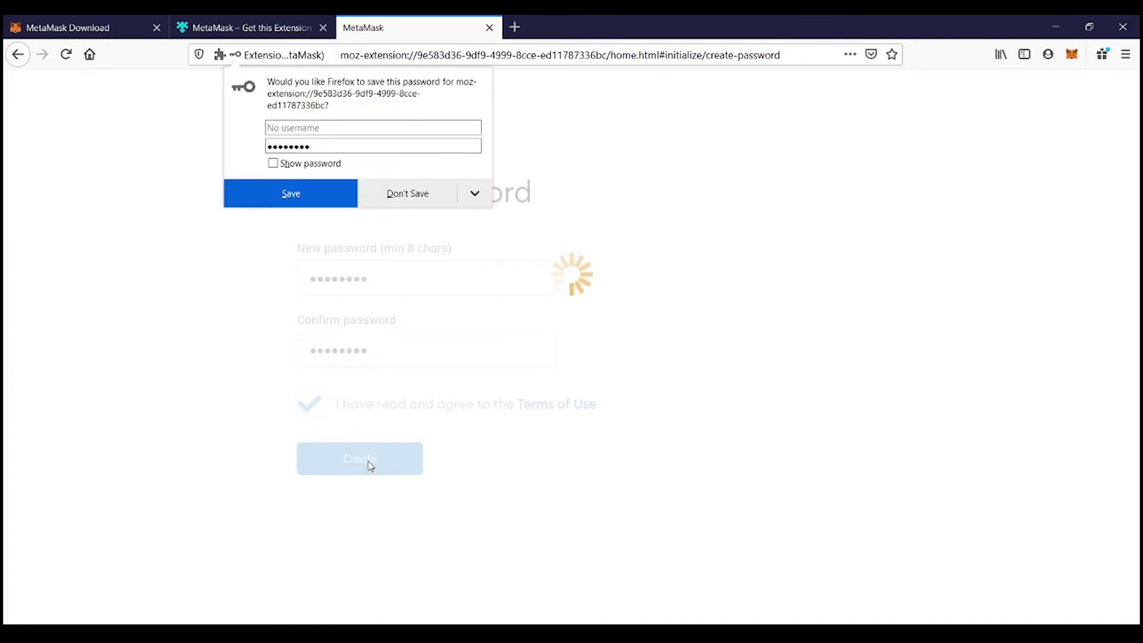
- Skip saving the password and postpone the secret phrase backup, dismissing the token swapping announcement
click(431, 201)
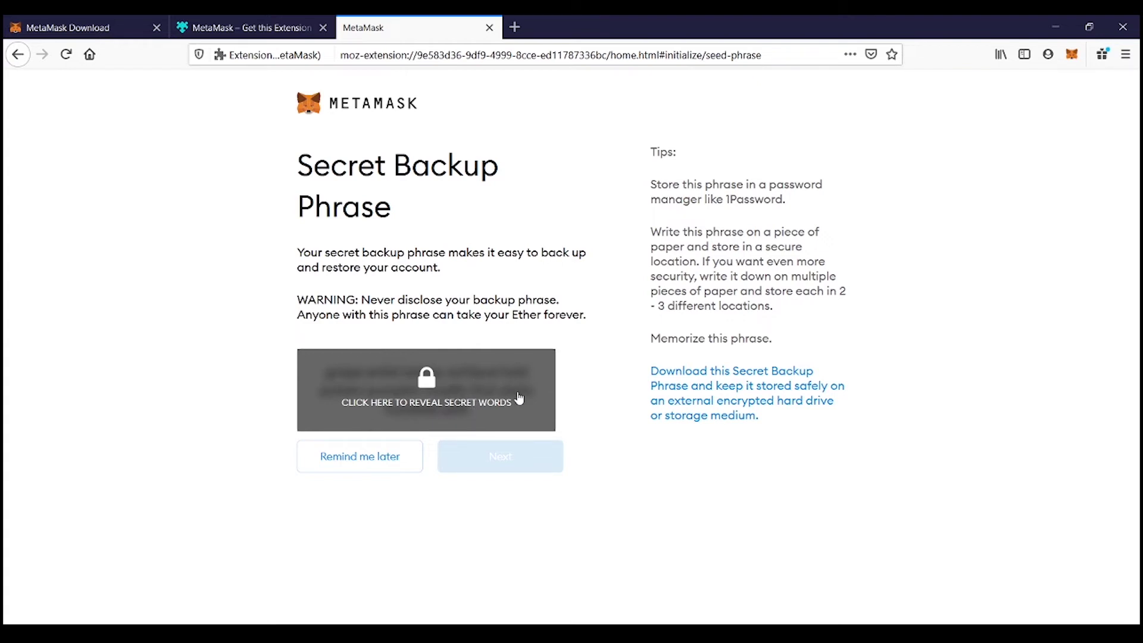
click(385, 456)
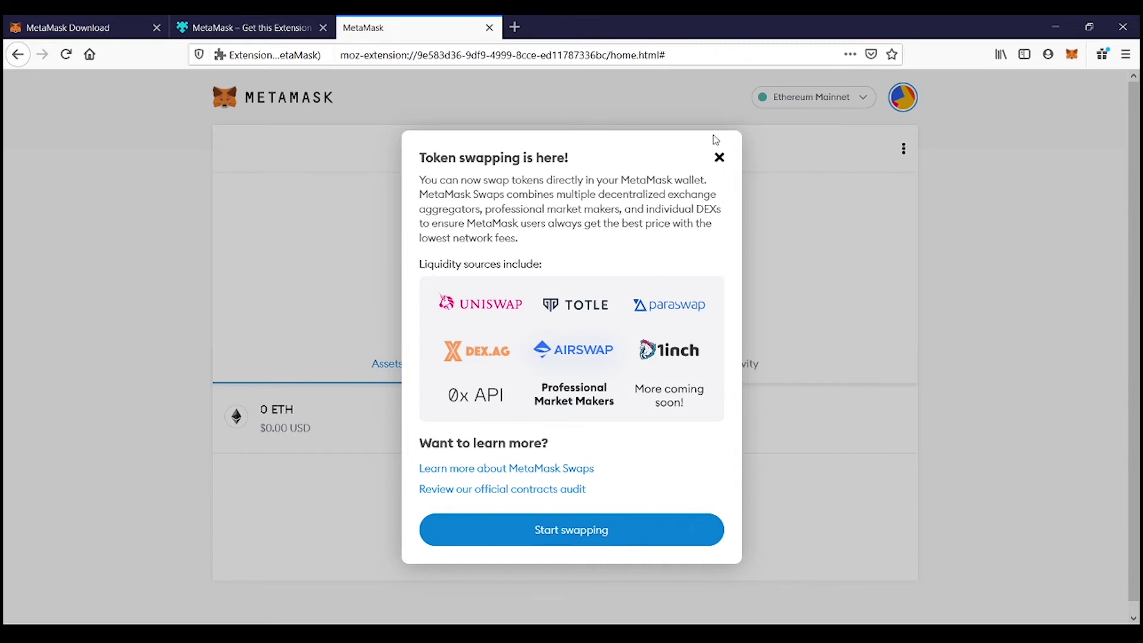
click(719, 158)
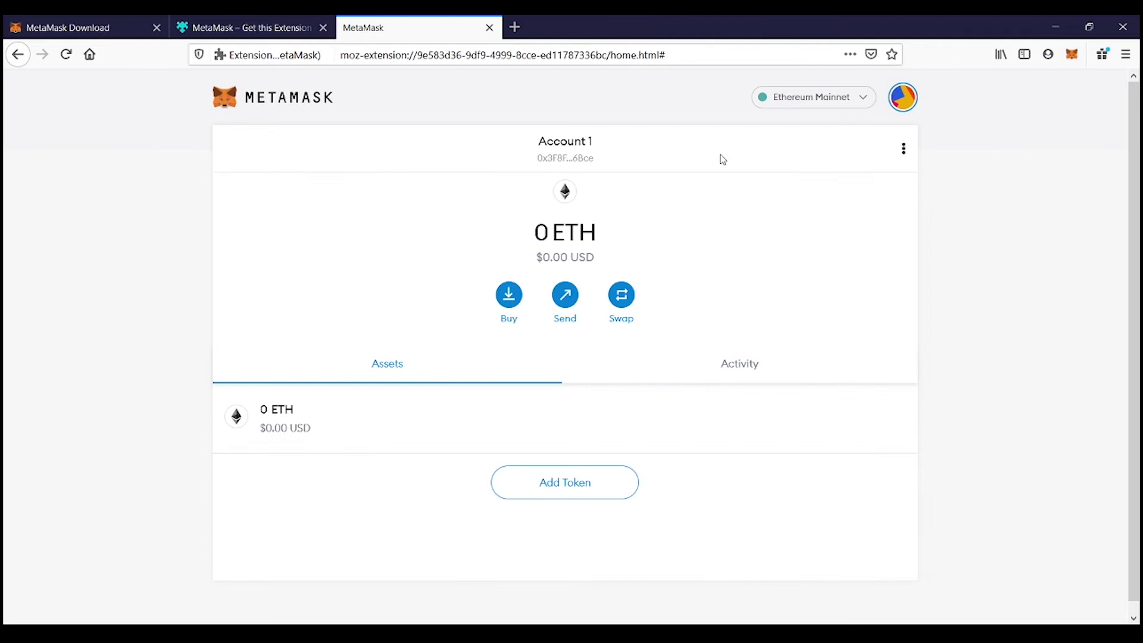
- Add a new custom network in MetaMask's network settings and name it Binance Smart Chain
click(907, 101)
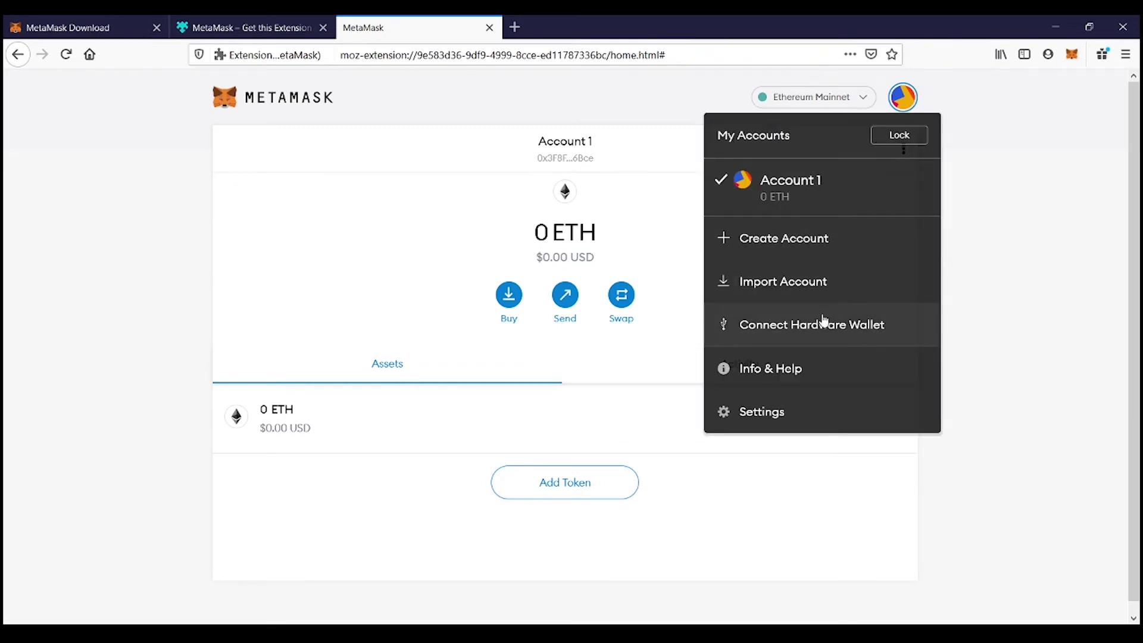
click(773, 417)
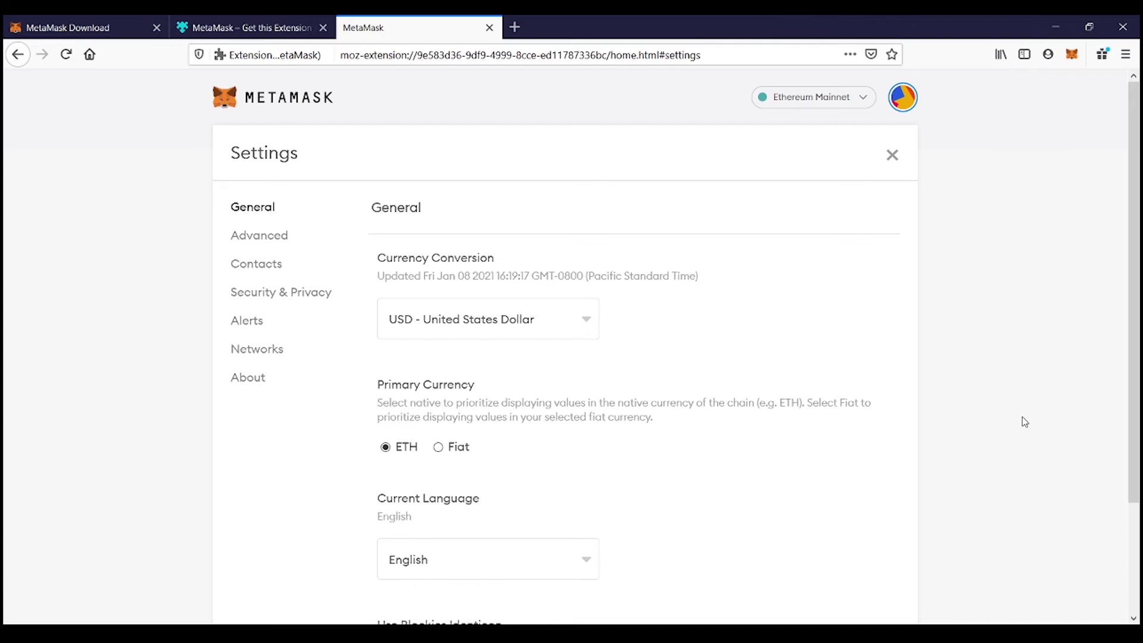
click(277, 354)
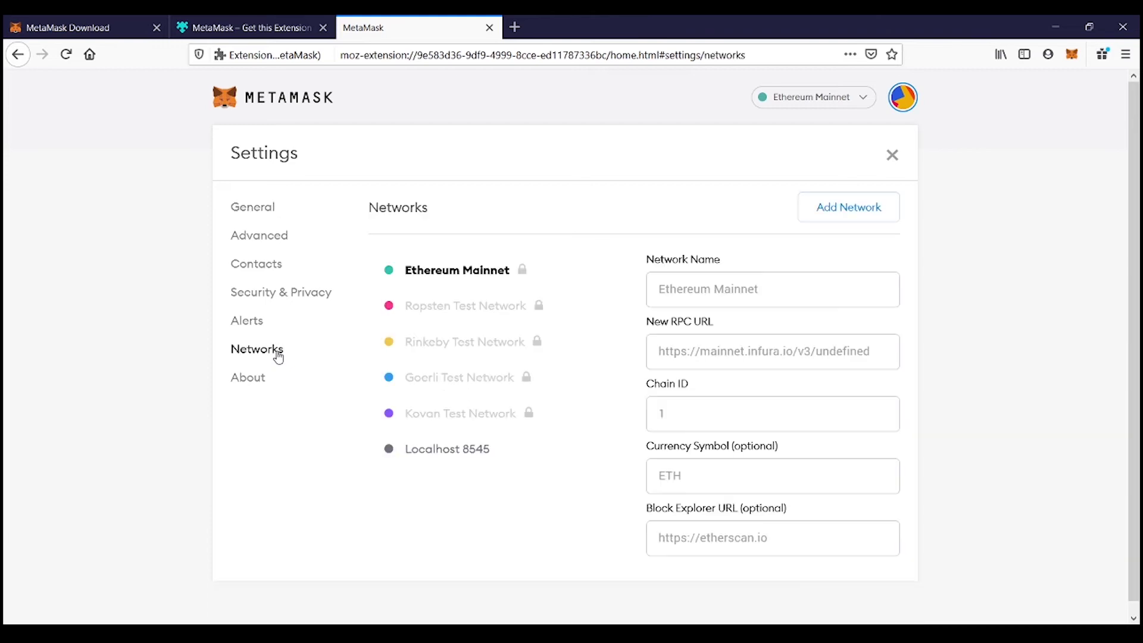
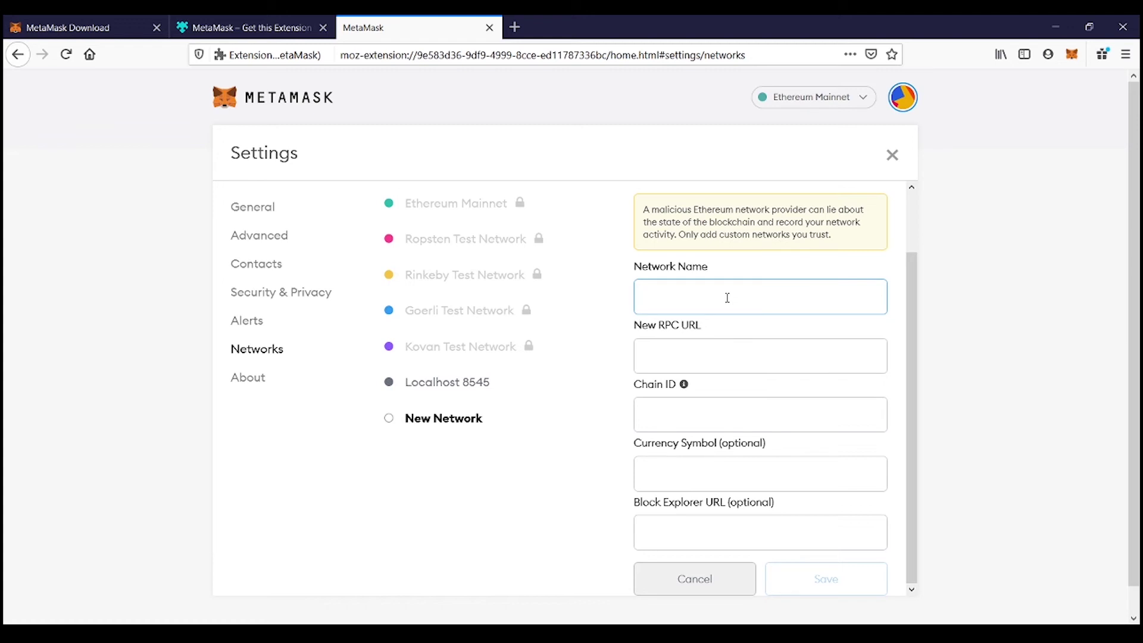
text(Binance Smart CHain)
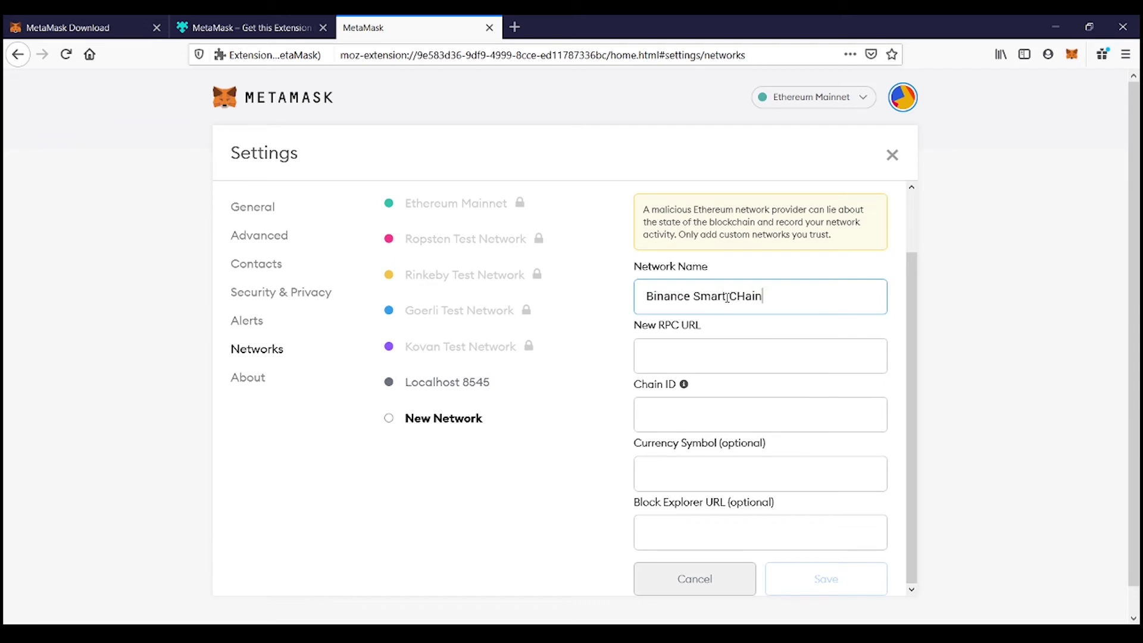
click(747, 299)
key(BackSpace)
text(h)
click(735, 348)
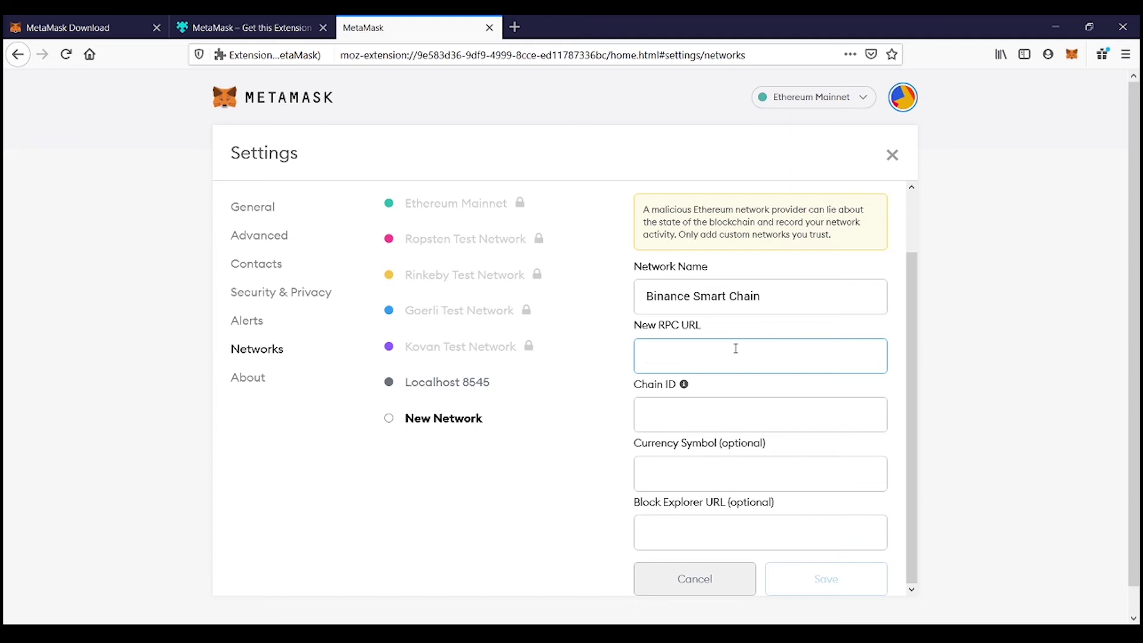
text(htts)
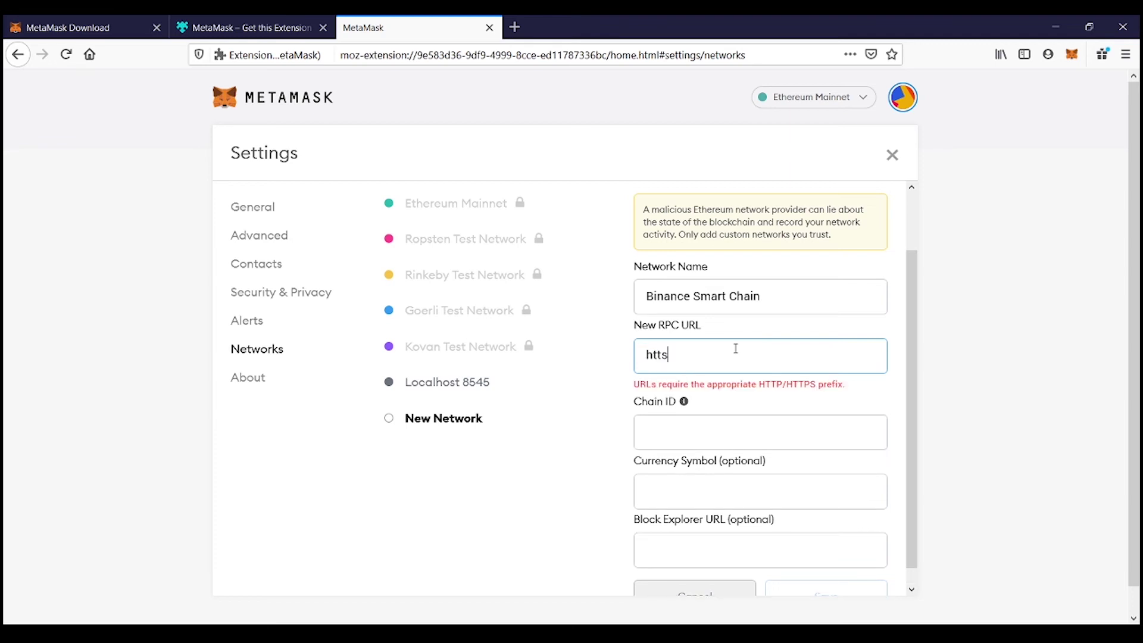
key(BackSpace)
text(ps://bsc-datasee)
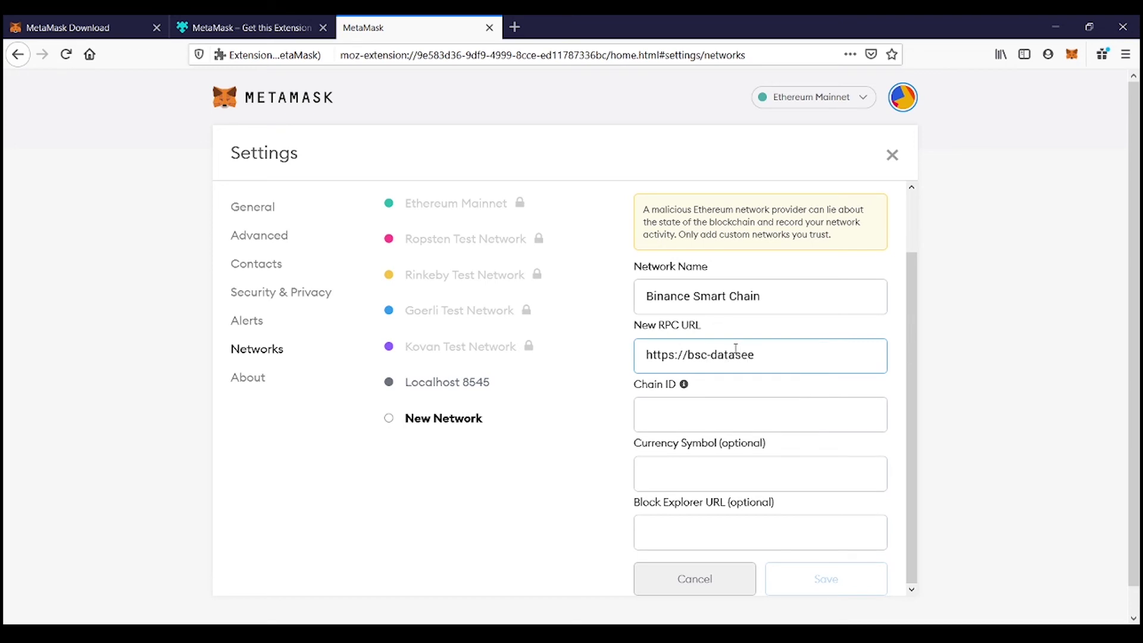
text(d1.defibit.io)
- Set the chain ID to 56 and the currency symbol to BNB, and save the network without a block explorer URL
click(801, 412)
text(56)
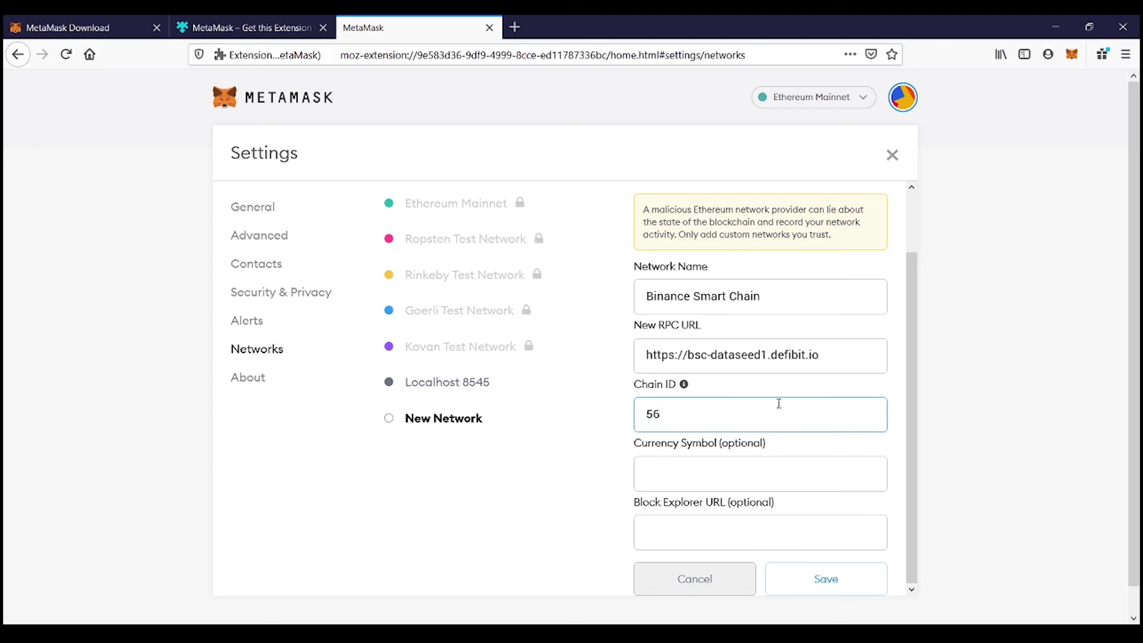
click(727, 474)
text(BNB)
click(720, 526)
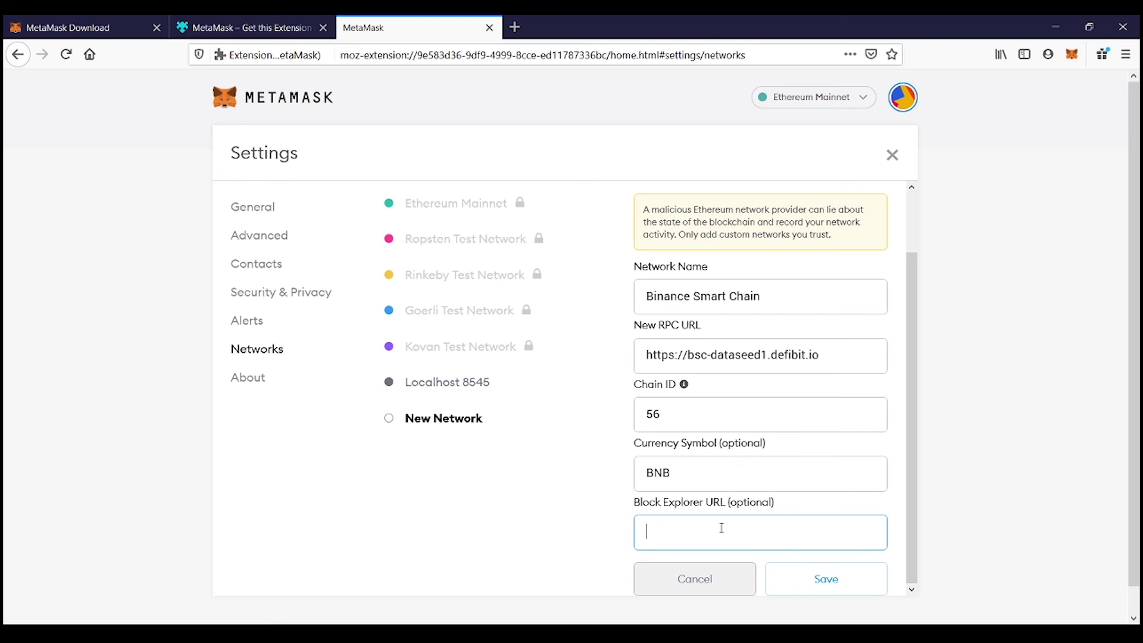
click(834, 585)
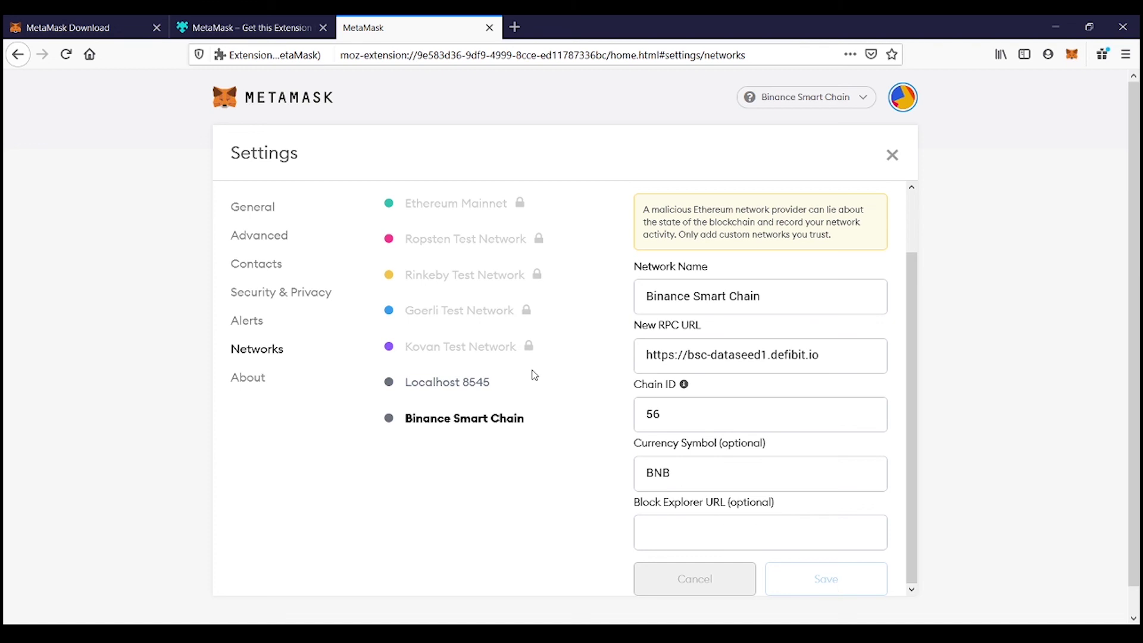
- Review the Ethereum Mainnet and Binance Smart Chain network entries, and return to the account overview
click(443, 205)
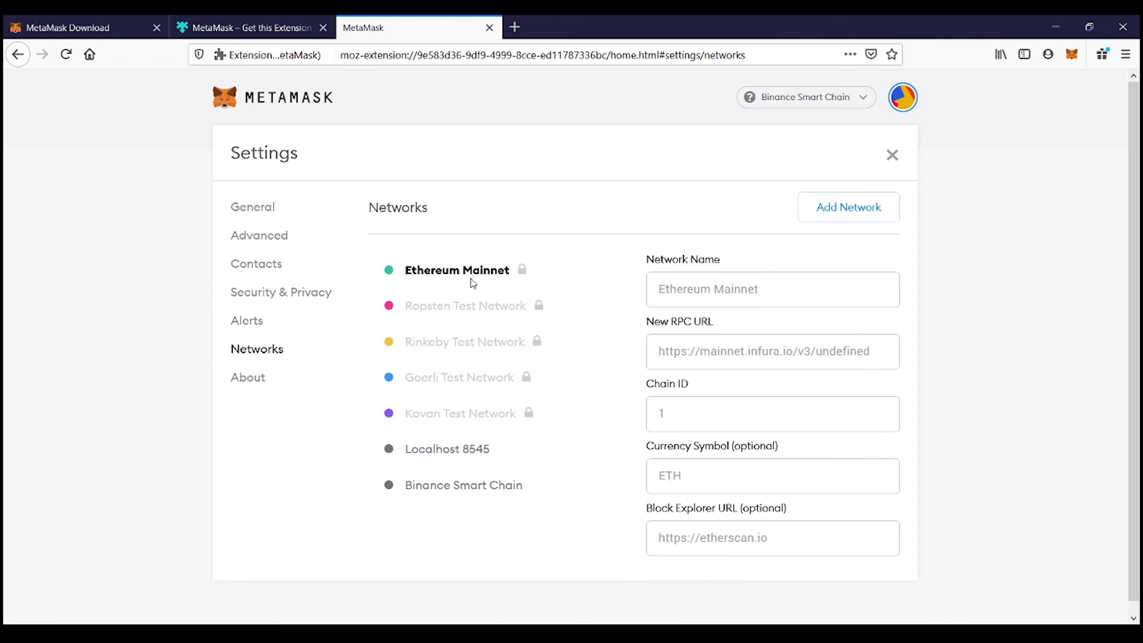
right_click(431, 491)
click(431, 488)
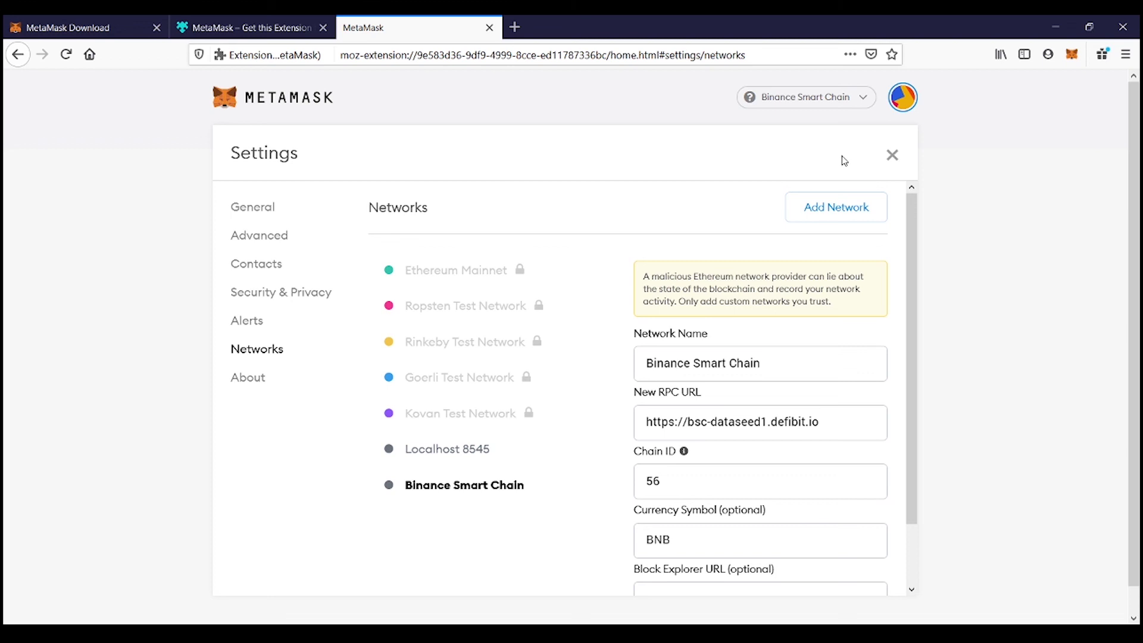
click(892, 156)
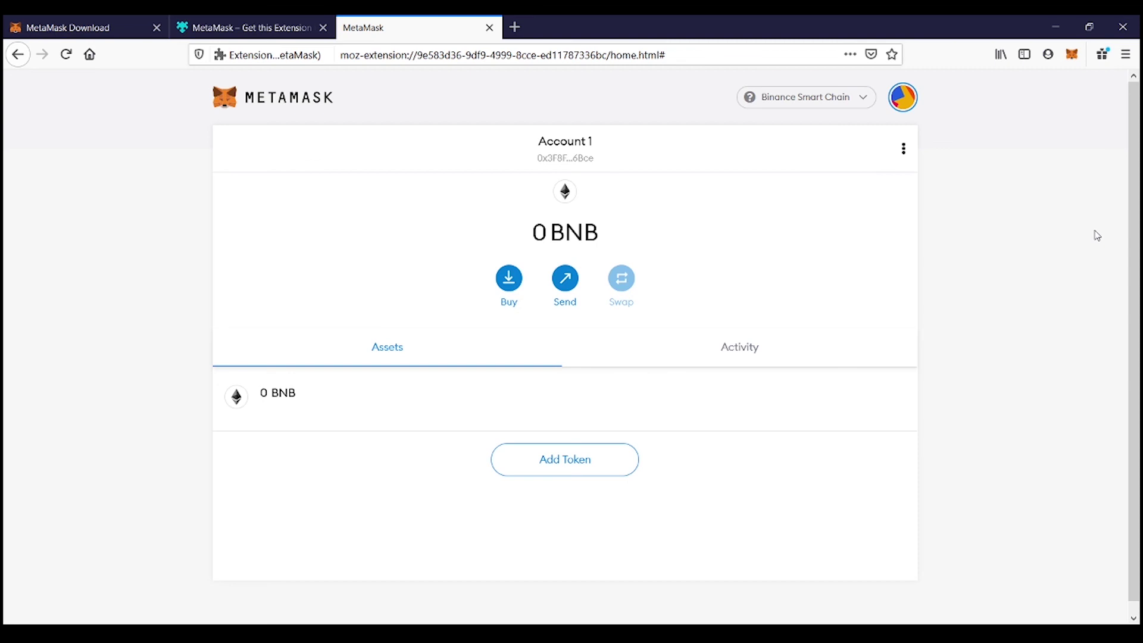